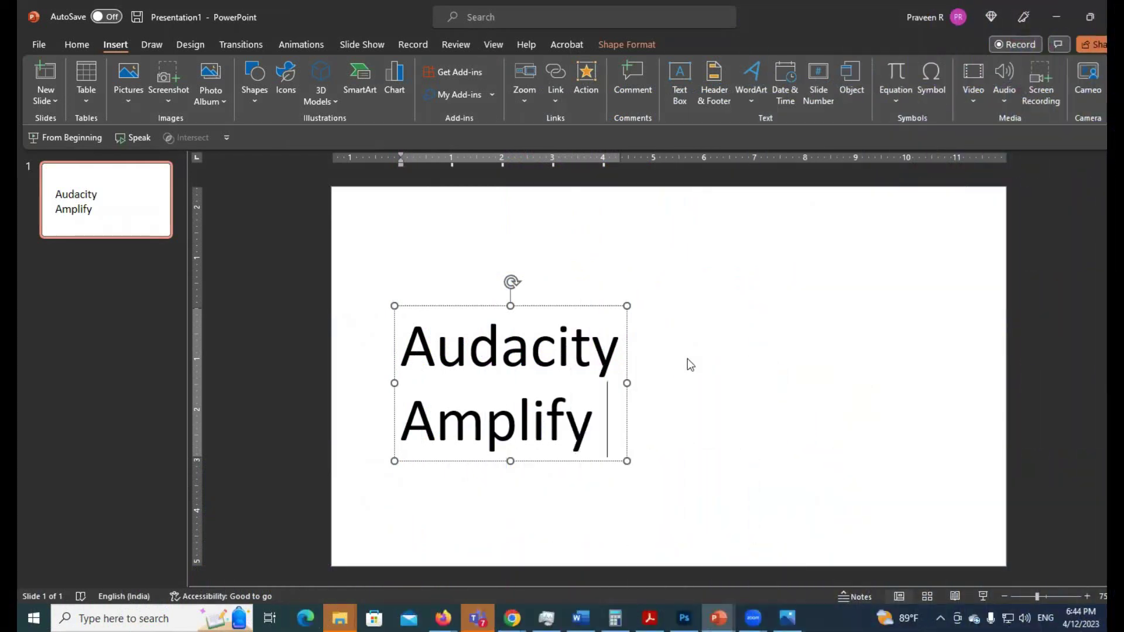
Insert the onlymp3.to background music file from Downloads as an audio clip on the slide.
{"action": "left_click", "coordinate": [704, 357]}
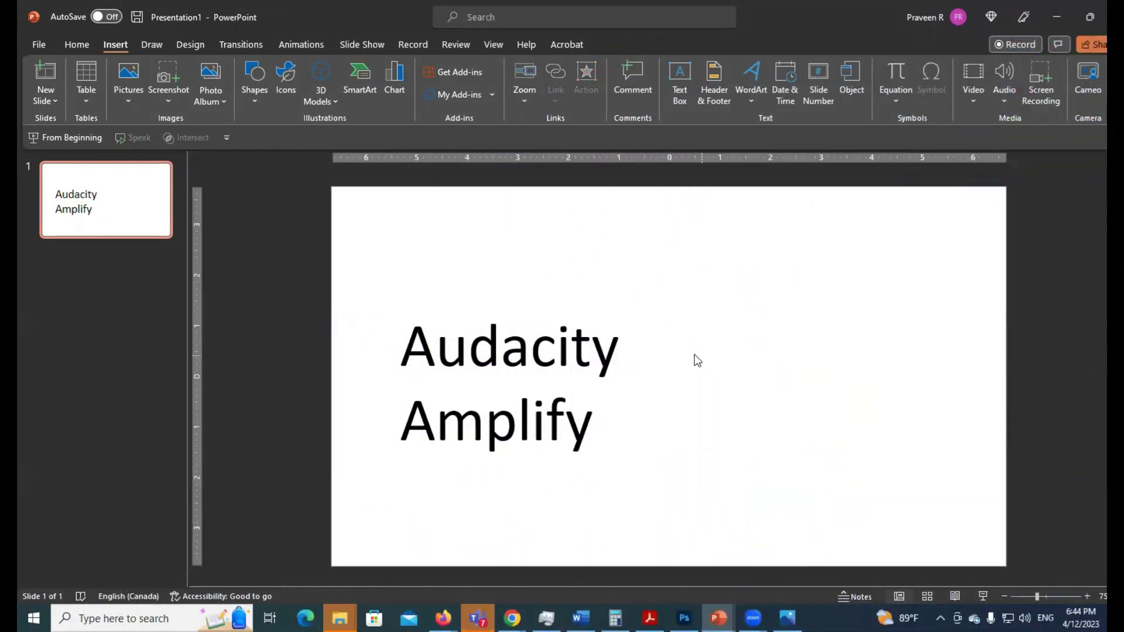
{"action": "left_click", "coordinate": [1004, 103]}
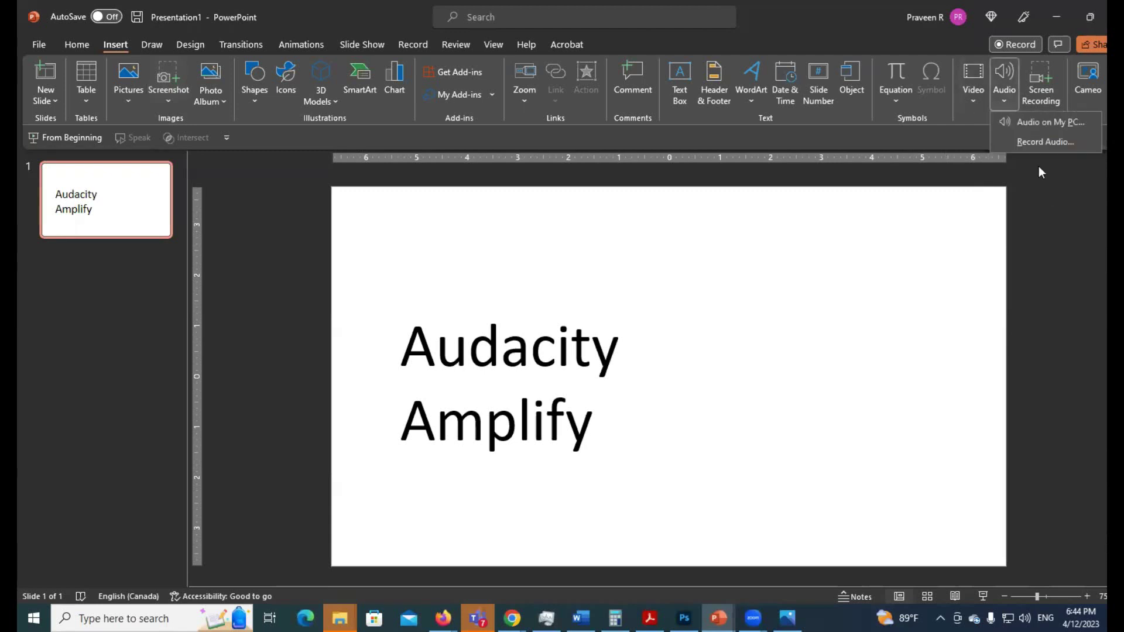
{"action": "left_click", "coordinate": [1024, 124]}
{"action": "left_click", "coordinate": [724, 319]}
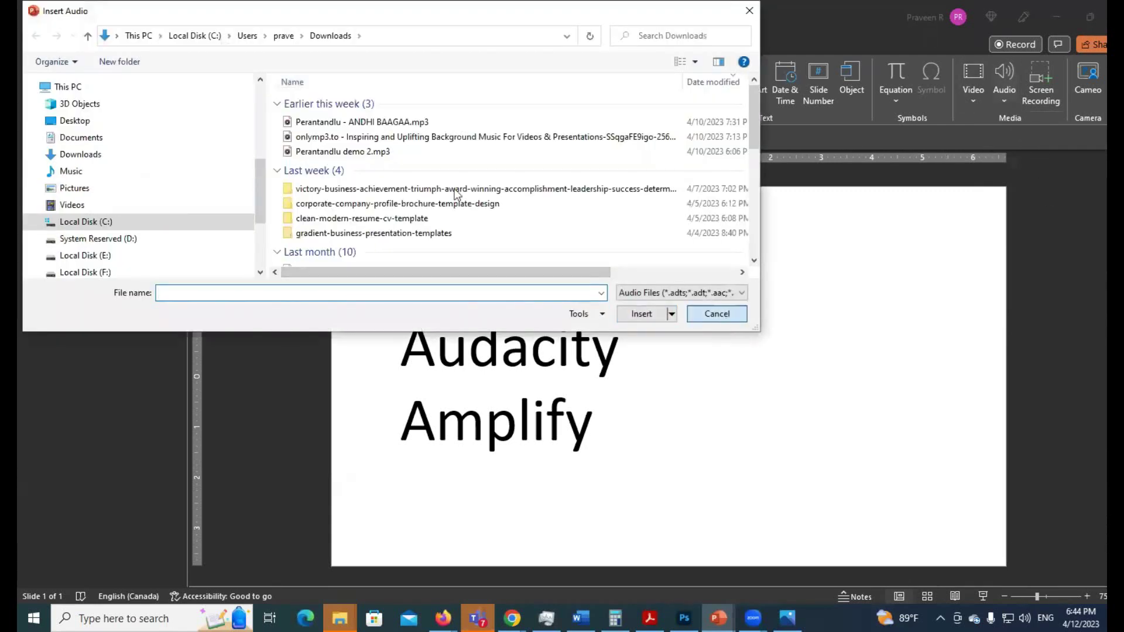
{"action": "left_click", "coordinate": [1005, 104]}
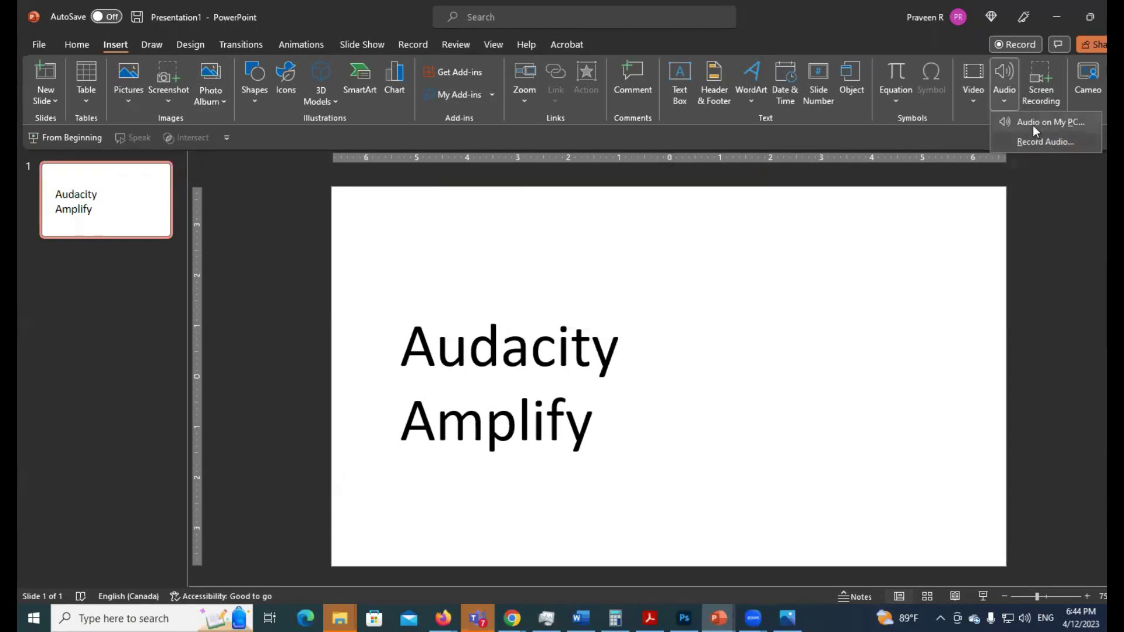
{"action": "left_click", "coordinate": [1032, 127]}
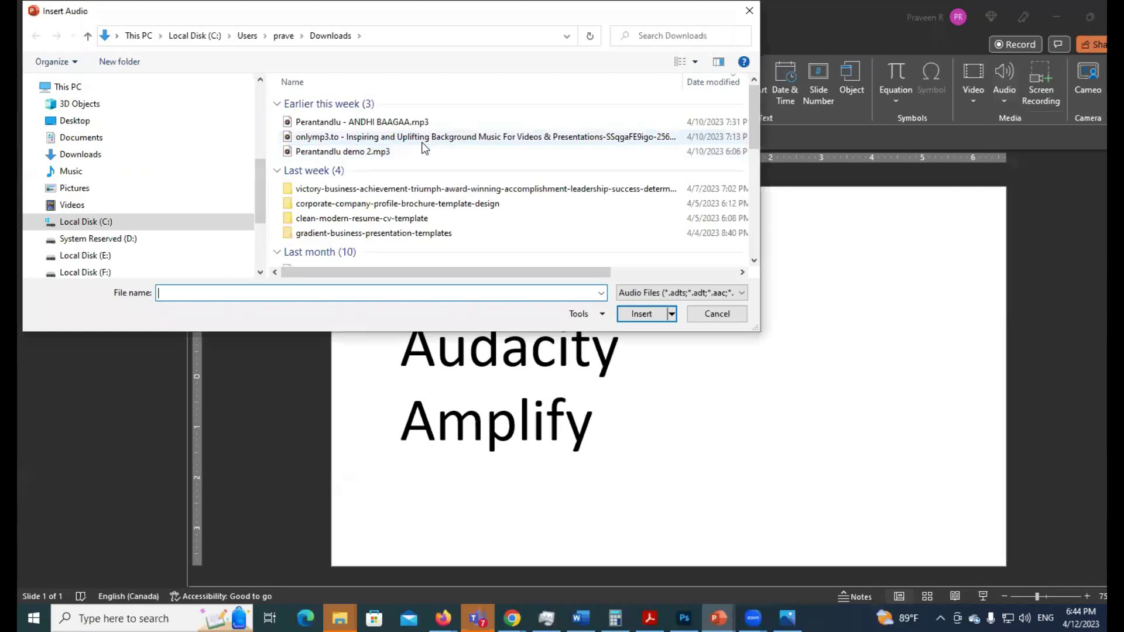
{"action": "left_click", "coordinate": [421, 137]}
{"action": "left_click", "coordinate": [640, 315]}
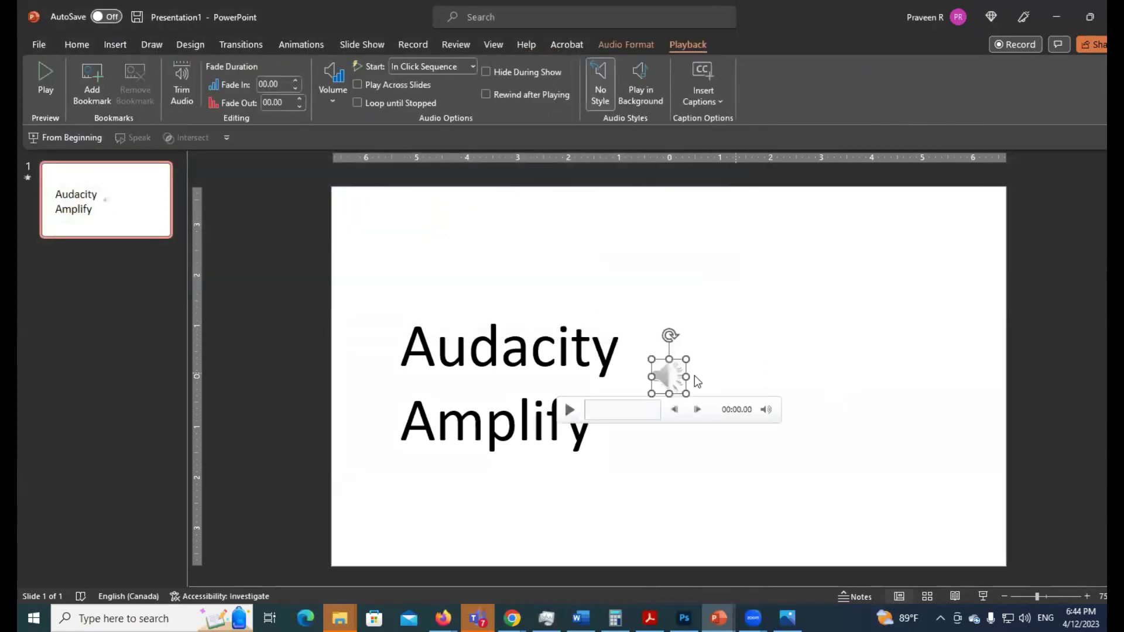
Drag the audio icon to the slide's right edge, then dismiss the Insert Audio options unused.
{"action": "left_click_drag", "start_coordinate": [668, 377], "coordinate": [1024, 262]}
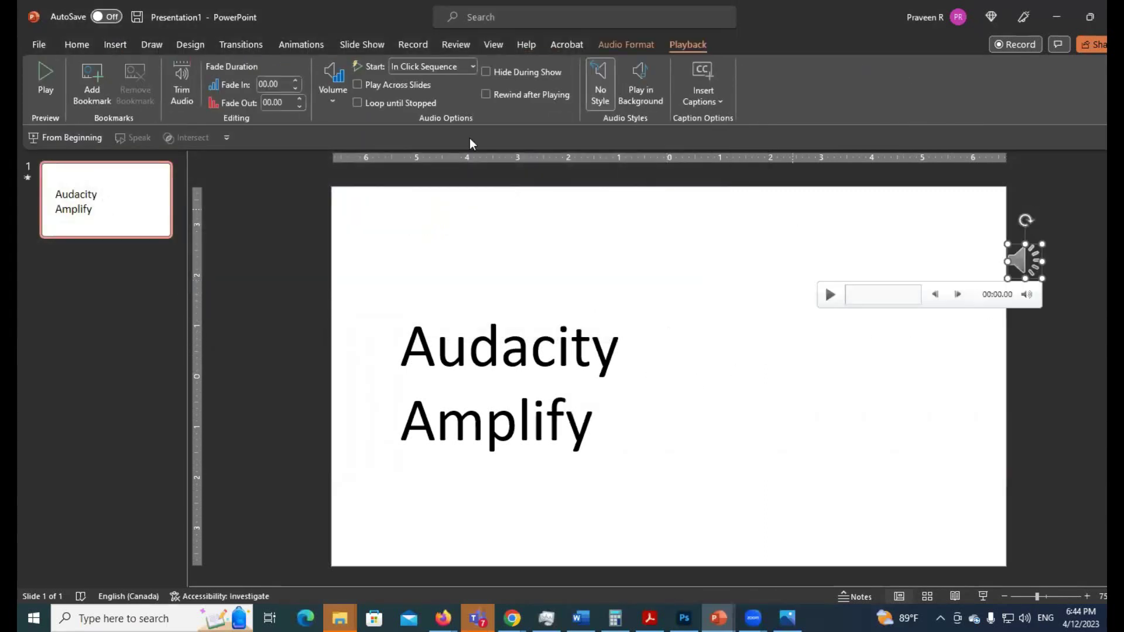
{"action": "left_click", "coordinate": [283, 197]}
{"action": "left_click", "coordinate": [116, 45]}
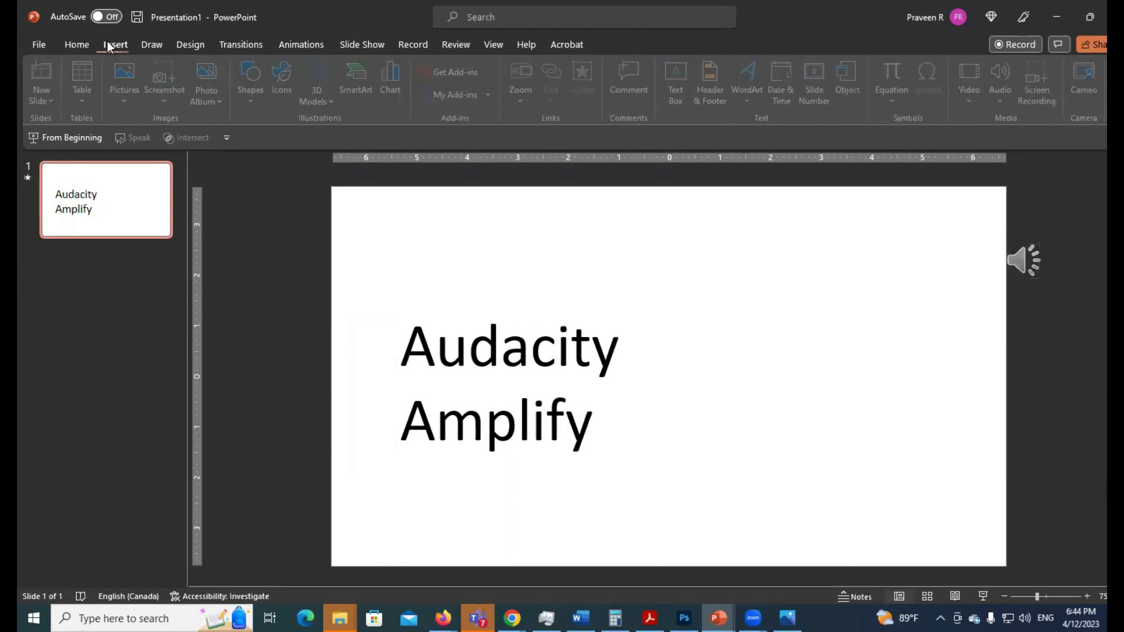
{"action": "left_click", "coordinate": [1002, 97]}
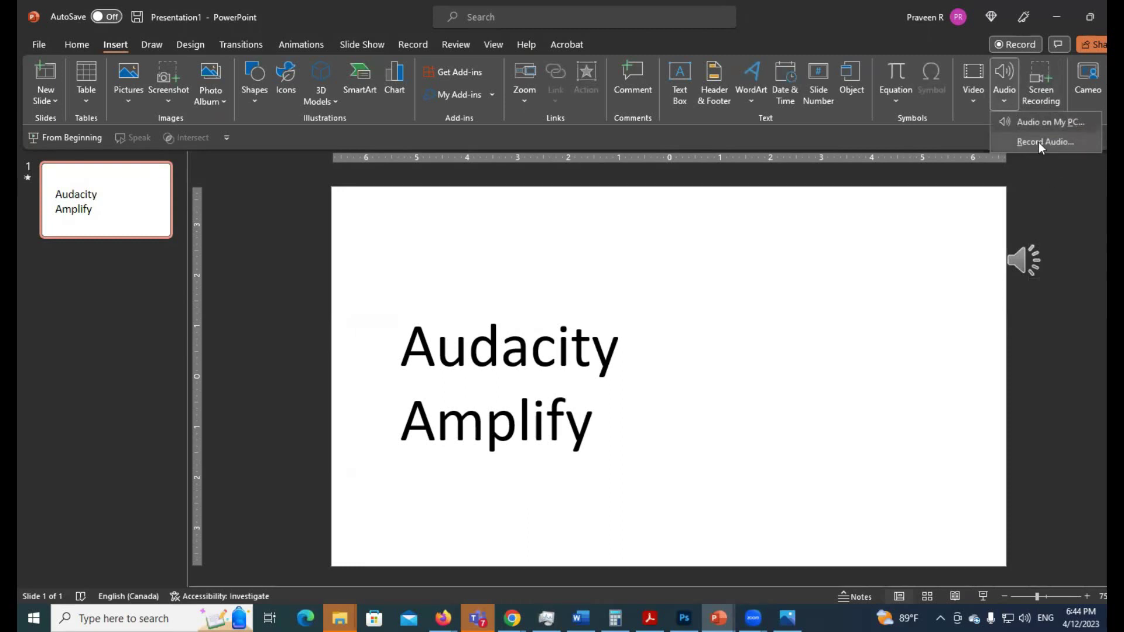
{"action": "left_click", "coordinate": [335, 173]}
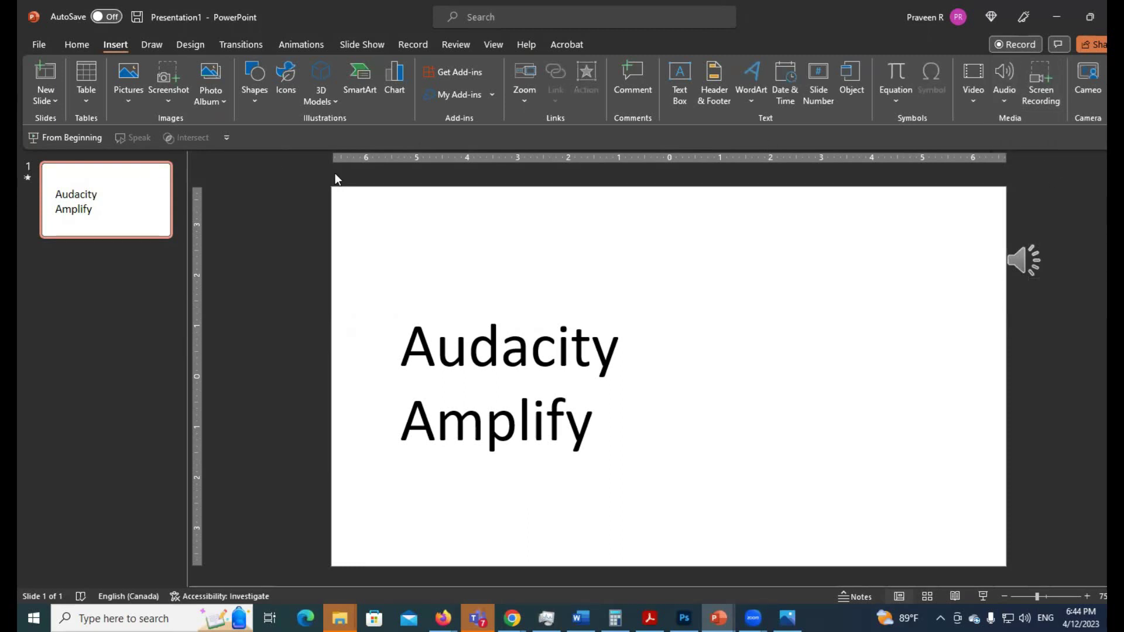
Check the Slide Show Record options, then pull the audio icon left fully inside the slide.
{"action": "left_click", "coordinate": [366, 44]}
{"action": "left_click", "coordinate": [388, 101]}
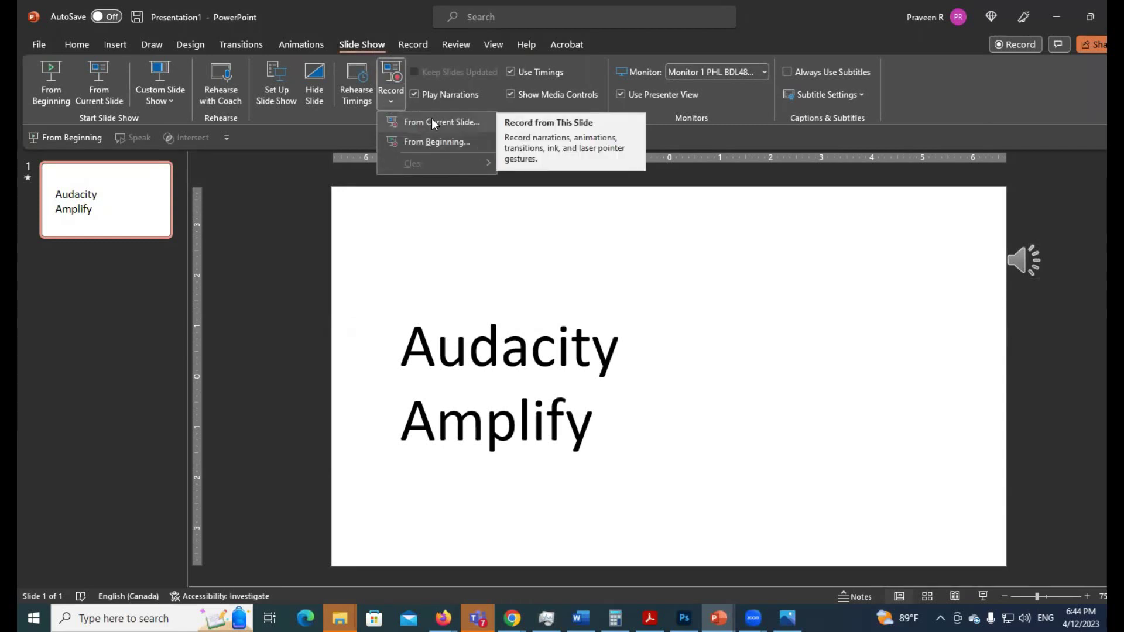
{"action": "left_click", "coordinate": [705, 258]}
{"action": "mouse_move", "coordinate": [1017, 257]}
{"action": "left_mouse_down"}
{"action": "mouse_move", "coordinate": [858, 266]}
{"action": "mouse_move", "coordinate": [914, 290]}
{"action": "left_mouse_up"}
{"action": "mouse_move", "coordinate": [986, 322]}
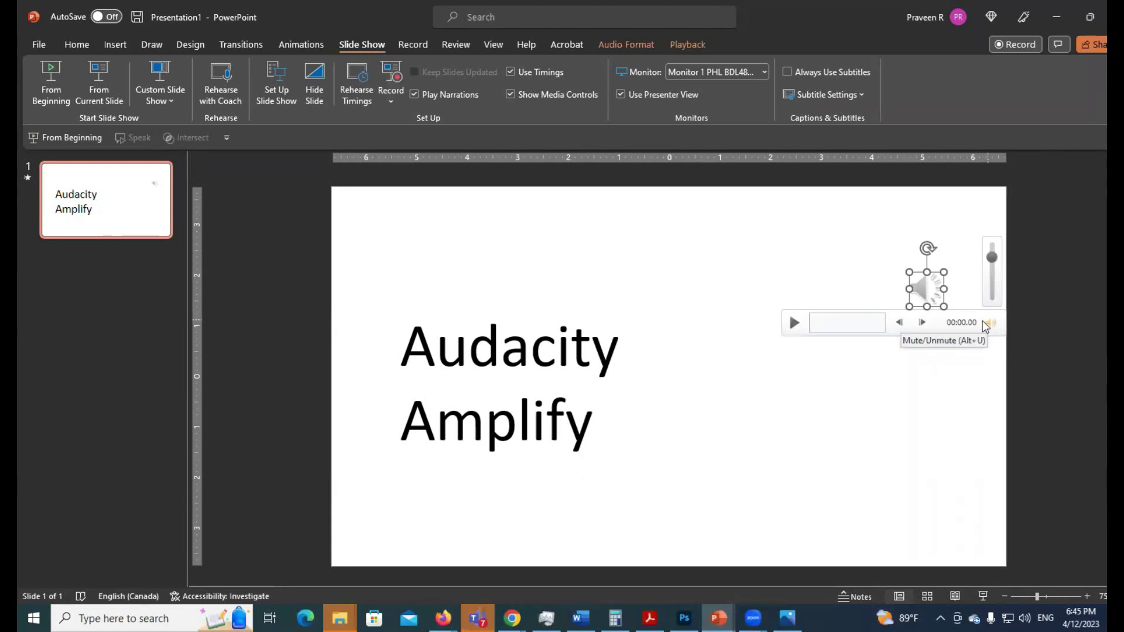
Nudge the audio icon up-left and start saving the clip as Media1.mp3 via Save Media as.
{"action": "left_click_drag", "start_coordinate": [924, 291], "coordinate": [898, 276]}
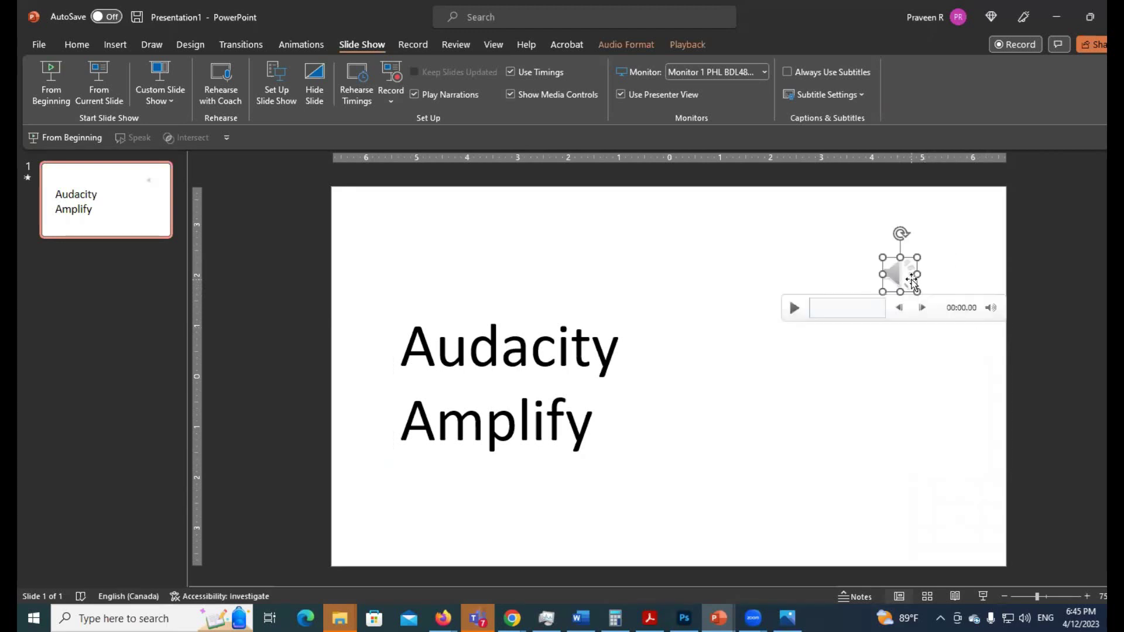
{"action": "right_click", "coordinate": [897, 273]}
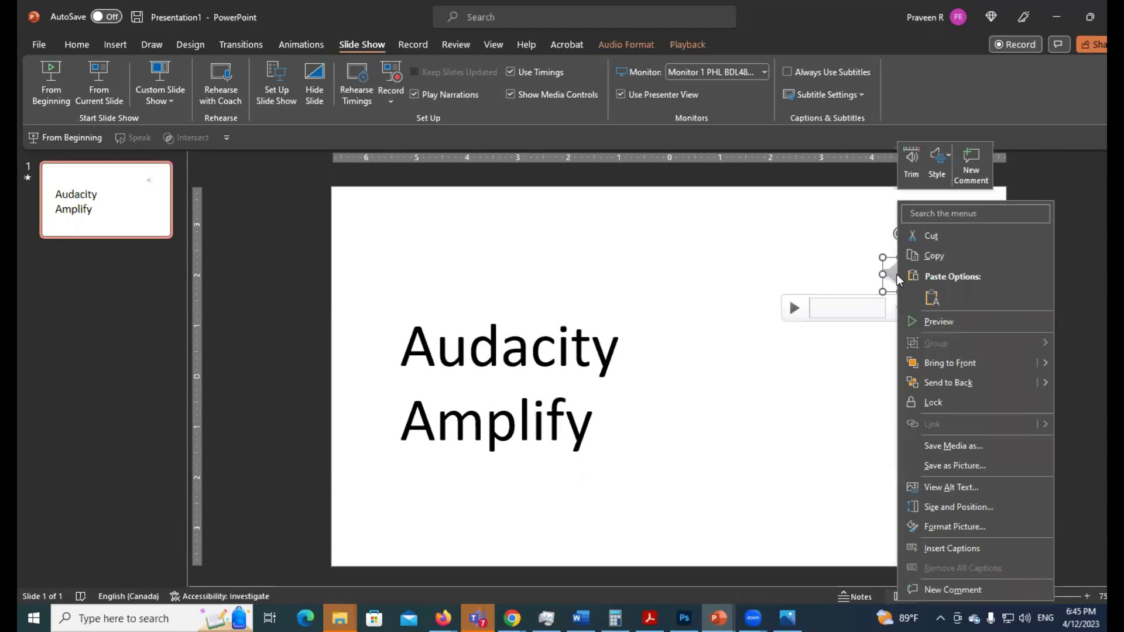
{"action": "left_click", "coordinate": [962, 447]}
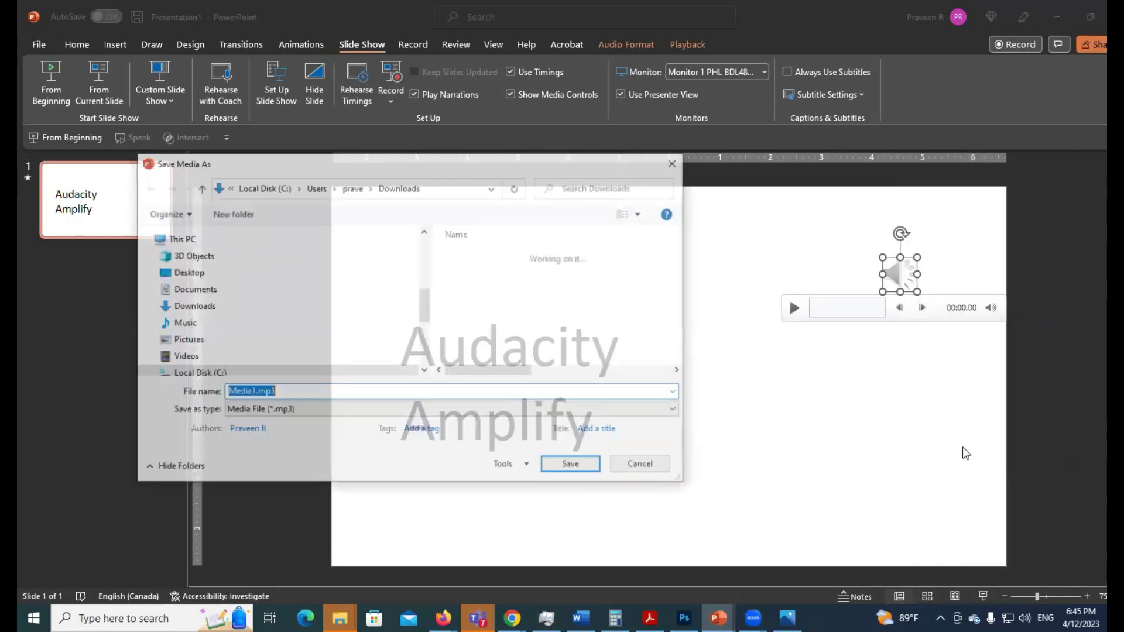
{"action": "left_click", "coordinate": [246, 394]}
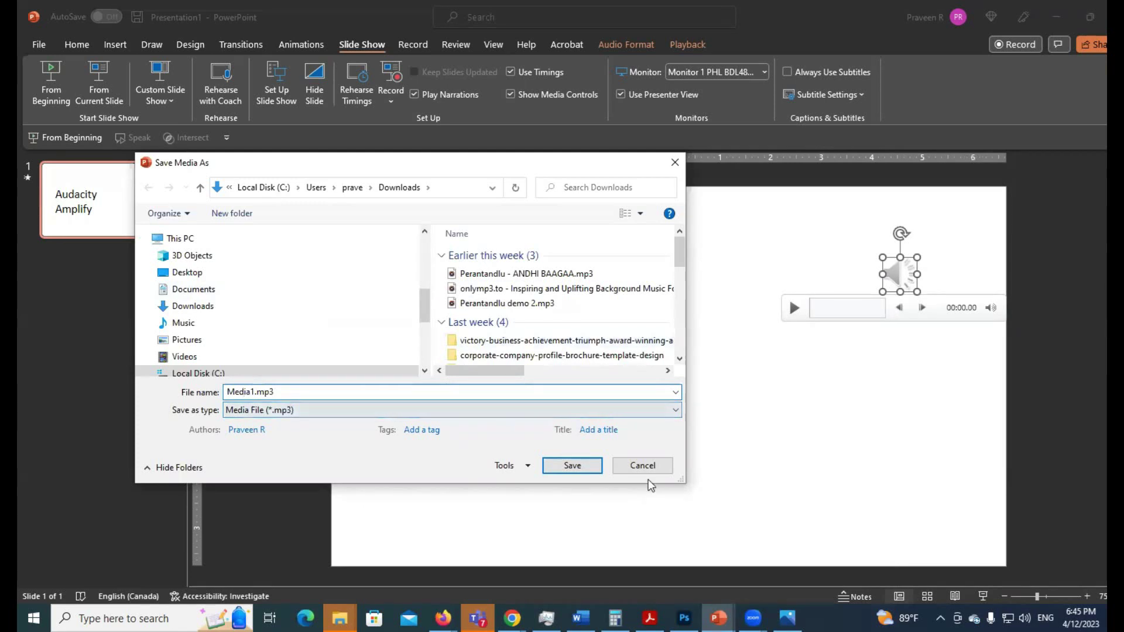
Cancel the Save Media As dialog and briefly search Windows for Audacity.
{"action": "left_click", "coordinate": [642, 465]}
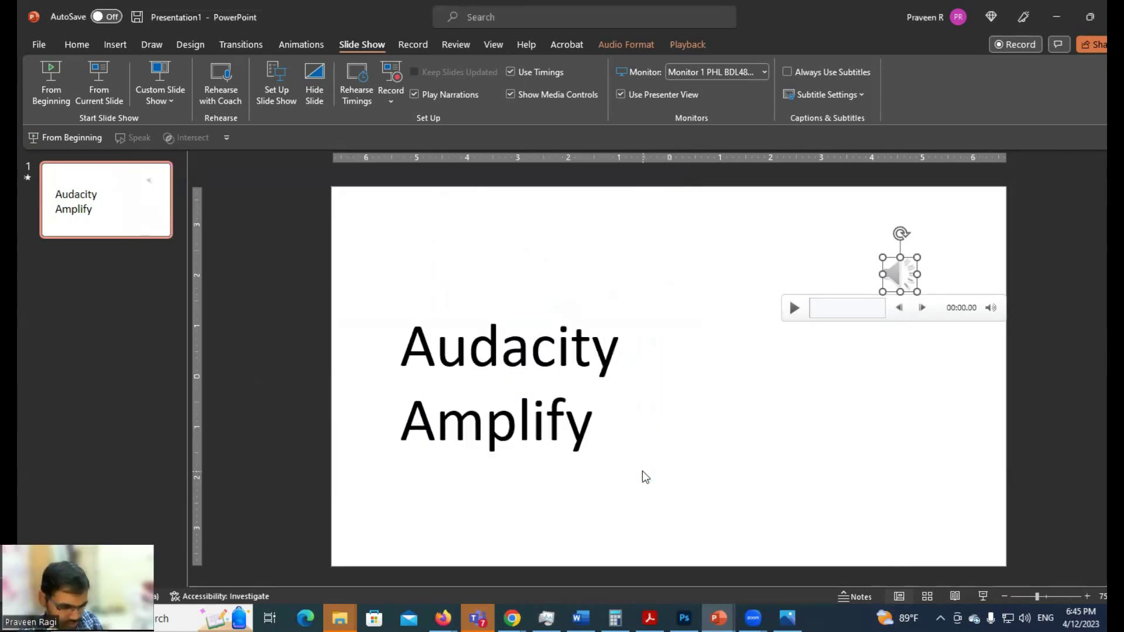
{"action": "key", "text": "super"}
{"action": "type", "text": "a"}
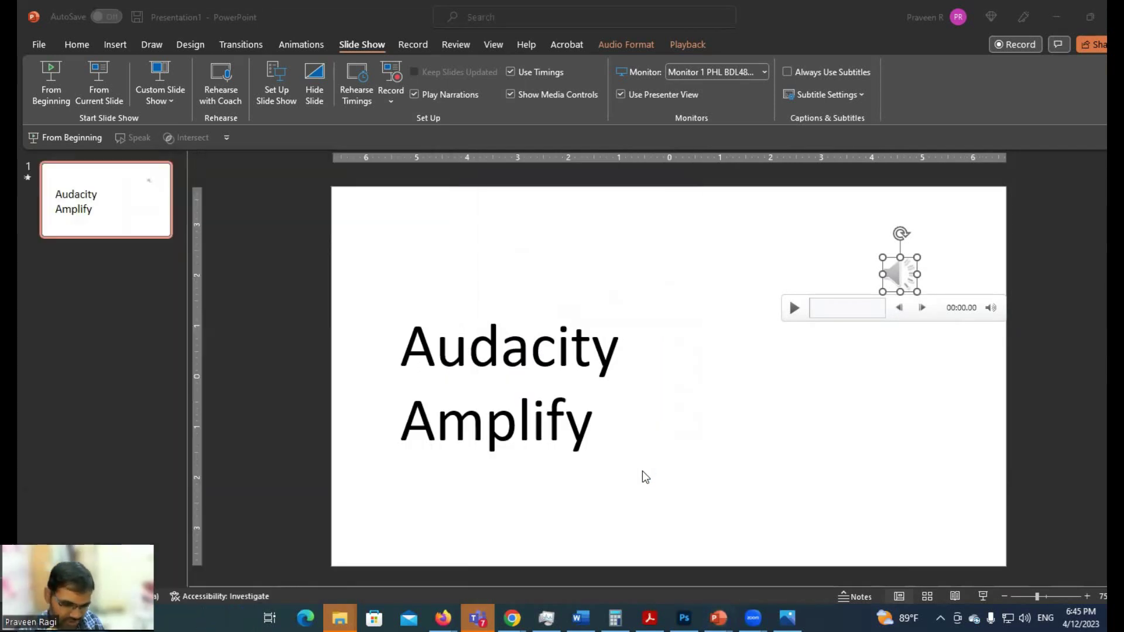
{"action": "type", "text": "uda"}
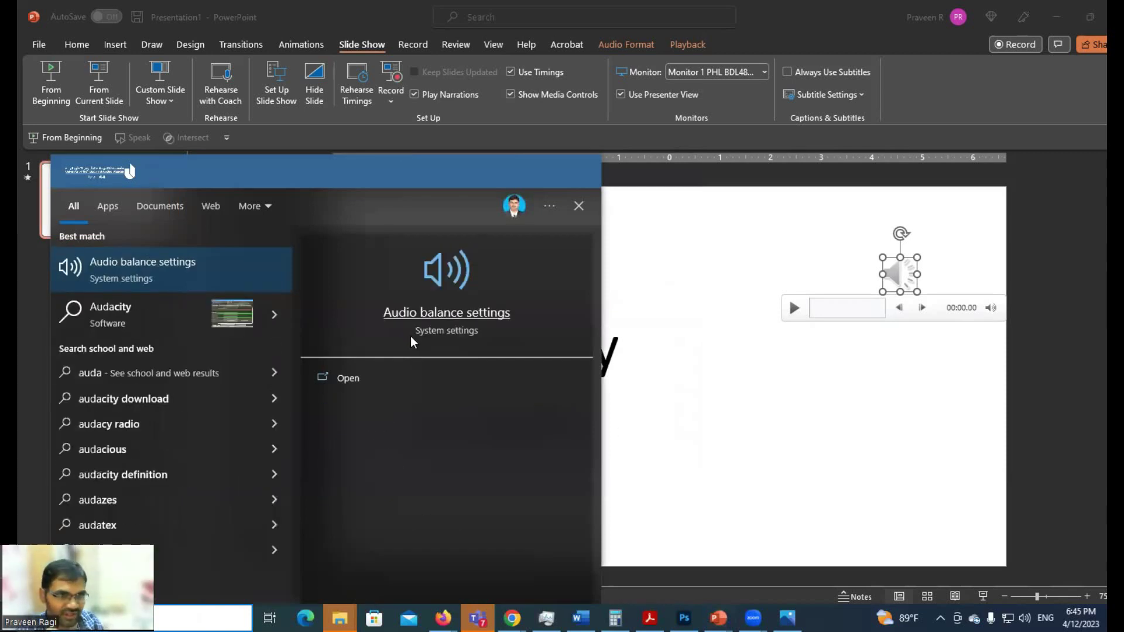
{"action": "left_click", "coordinate": [128, 315]}
Select most of the word Amplify in the slide's text box.
{"action": "left_click", "coordinate": [493, 357]}
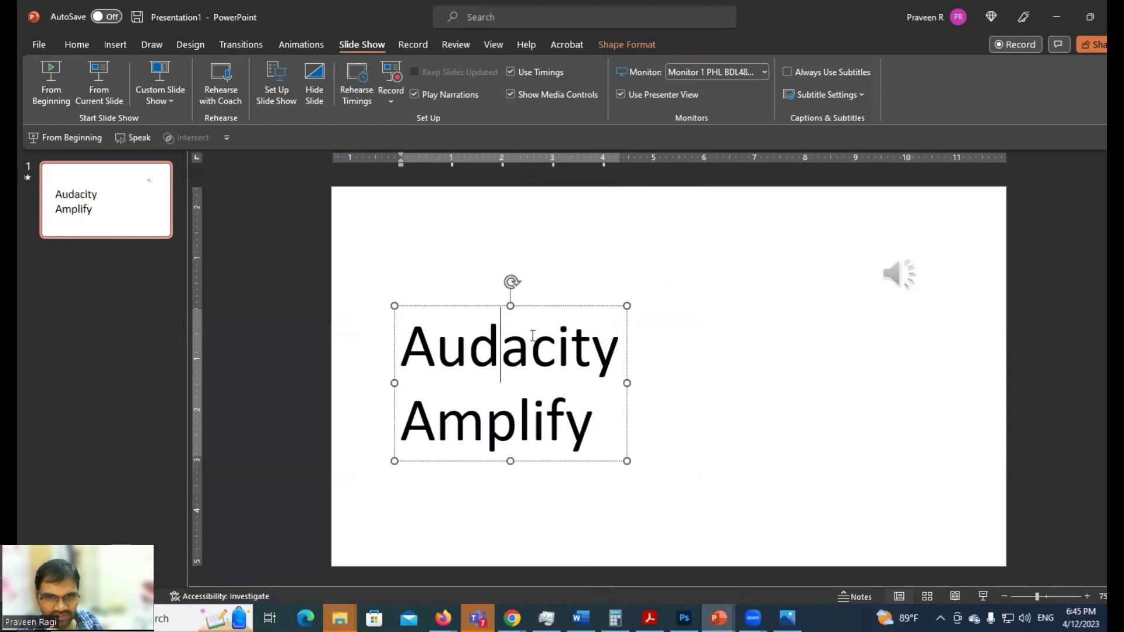
{"action": "left_click", "coordinate": [484, 424]}
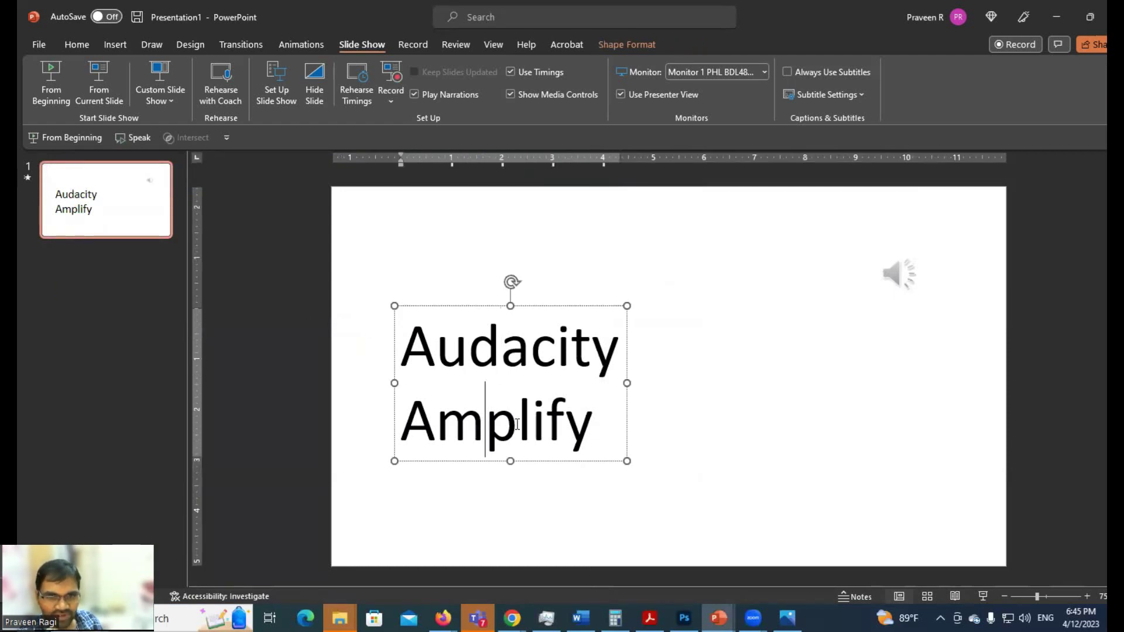
{"action": "left_click_drag", "start_coordinate": [582, 426], "coordinate": [432, 429]}
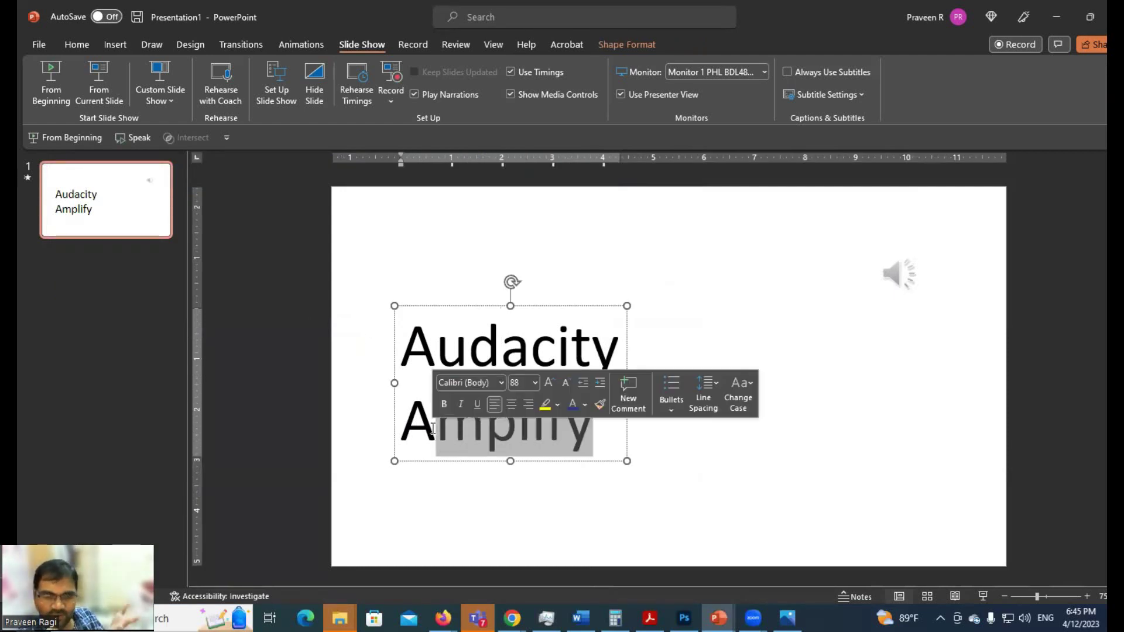
{"action": "left_click", "coordinate": [538, 487]}
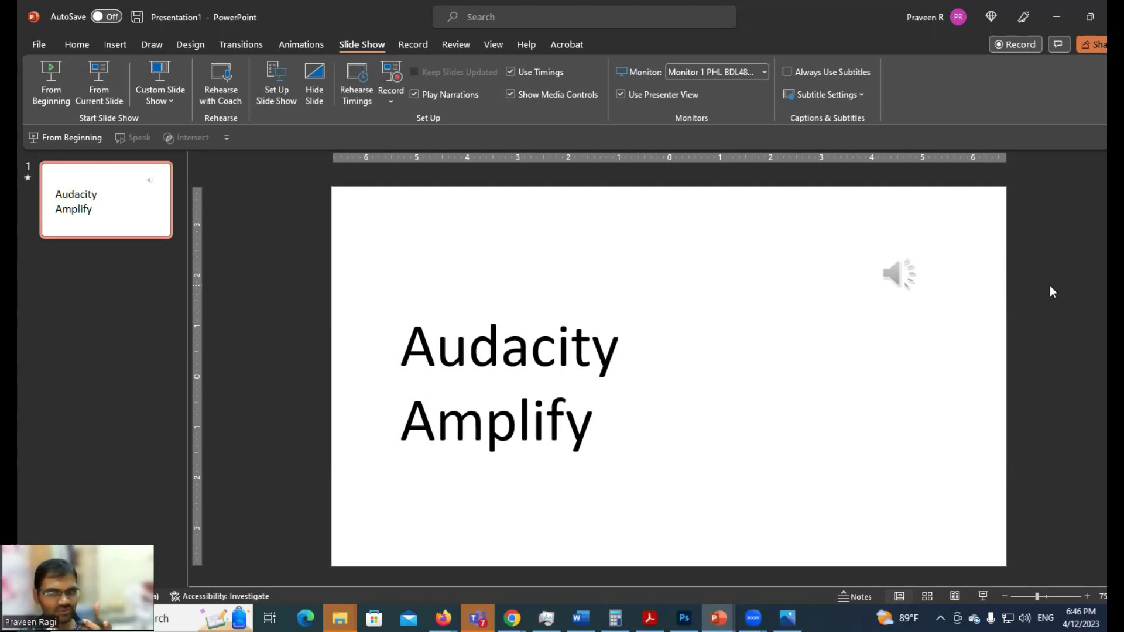
Raise the audio clip's volume to maximum and move its icon into the slide's top-right corner.
{"action": "left_click", "coordinate": [894, 274]}
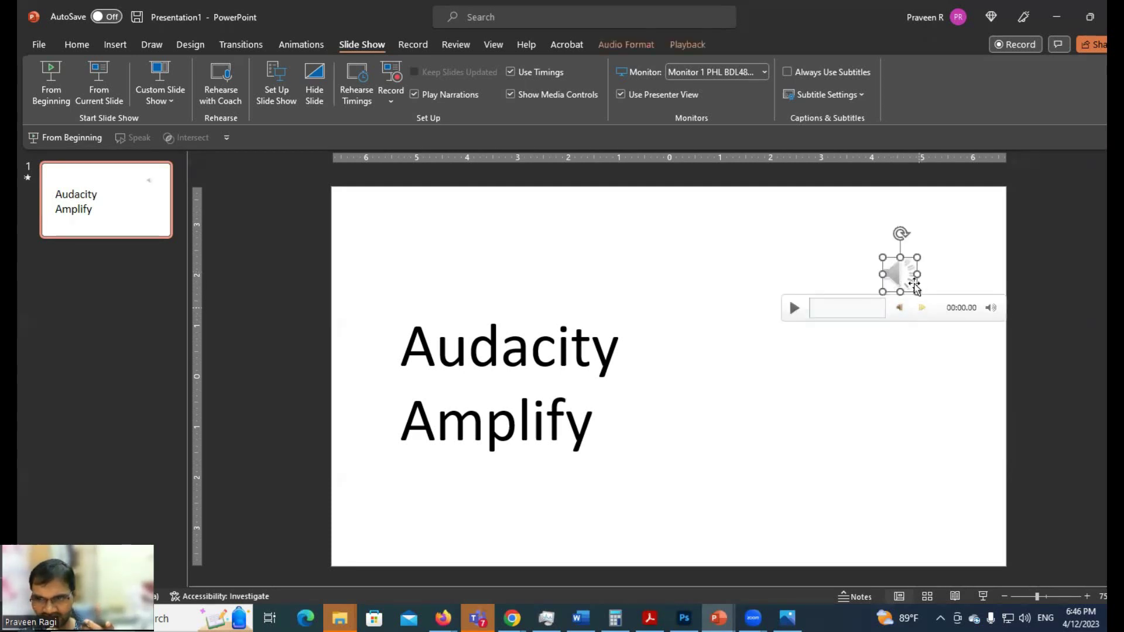
{"action": "mouse_move", "coordinate": [990, 308]}
{"action": "left_click_drag", "start_coordinate": [993, 251], "coordinate": [997, 230]}
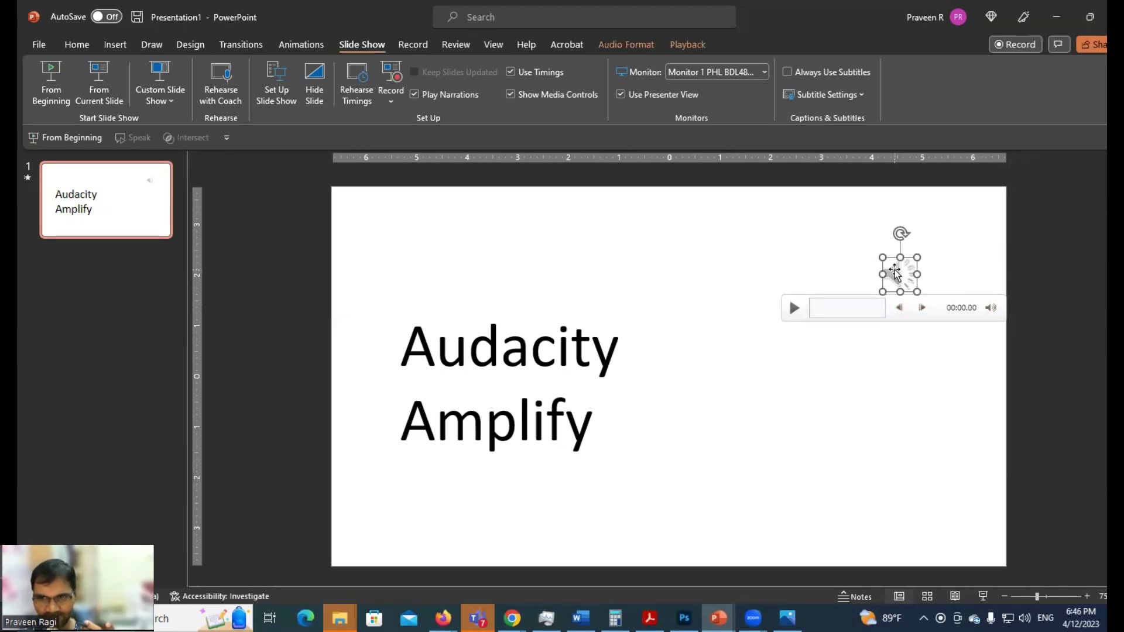
{"action": "left_click_drag", "start_coordinate": [894, 272], "coordinate": [945, 229]}
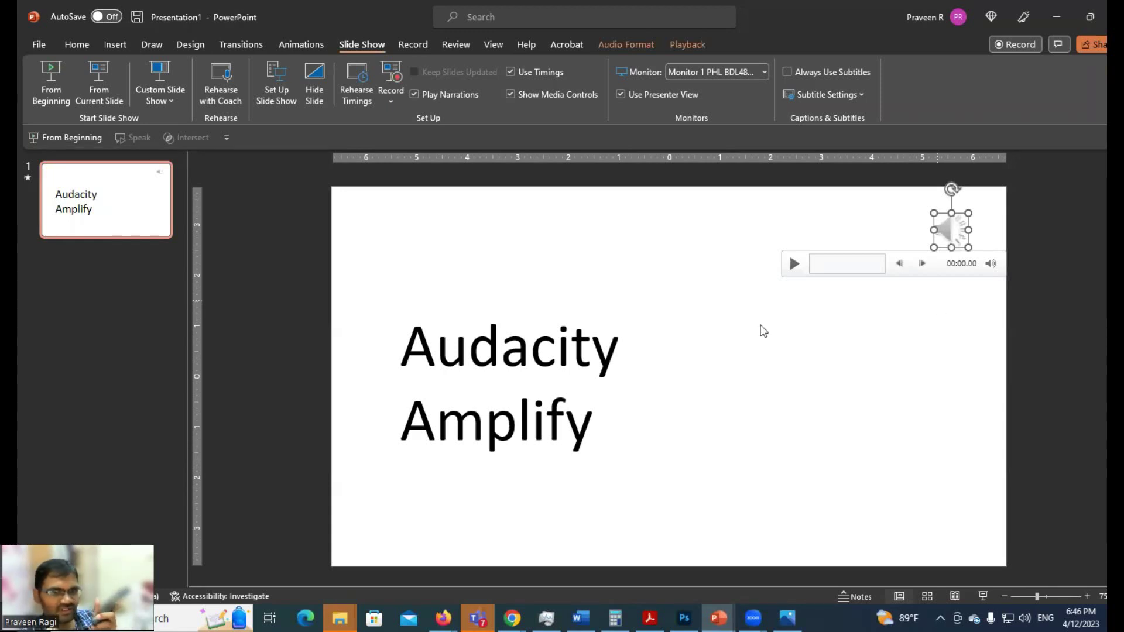
{"action": "left_click", "coordinate": [360, 283]}
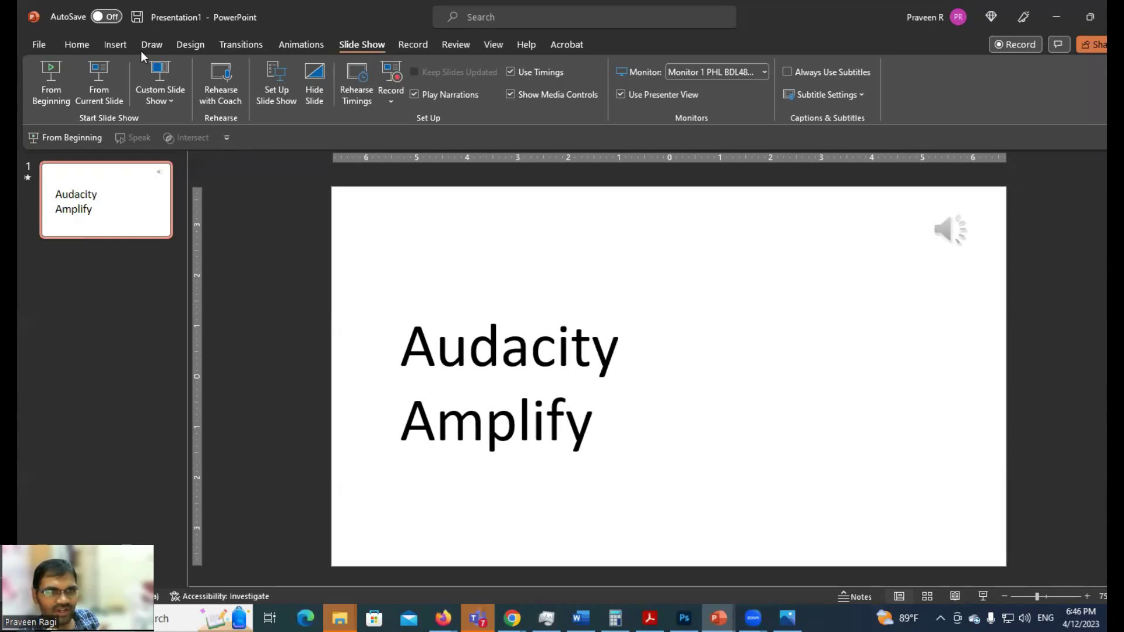
{"action": "left_click", "coordinate": [115, 42]}
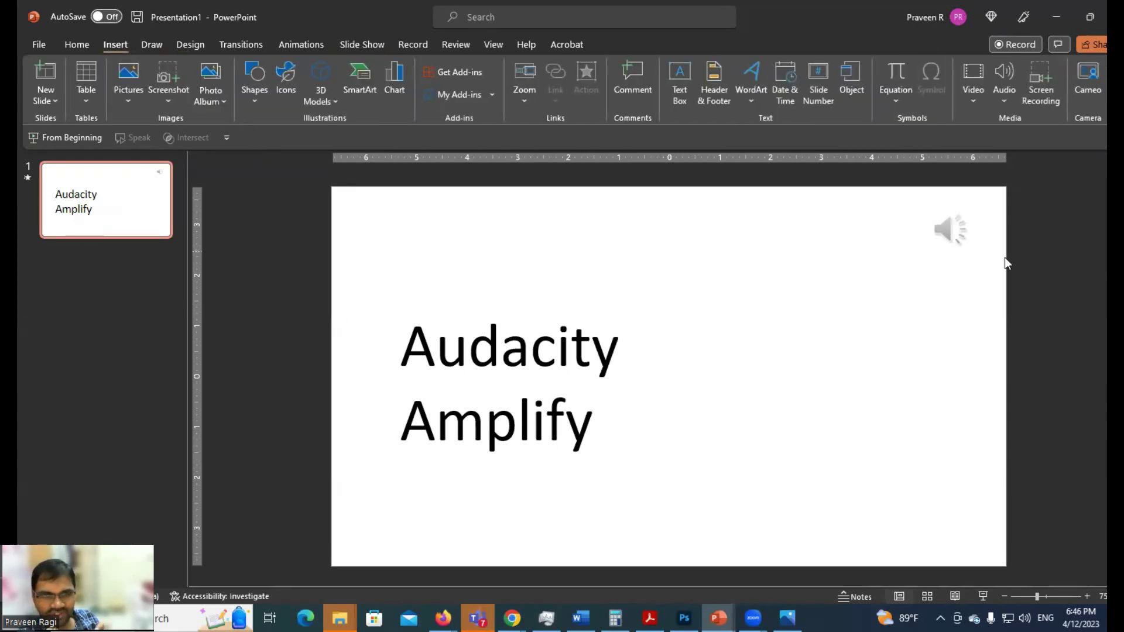
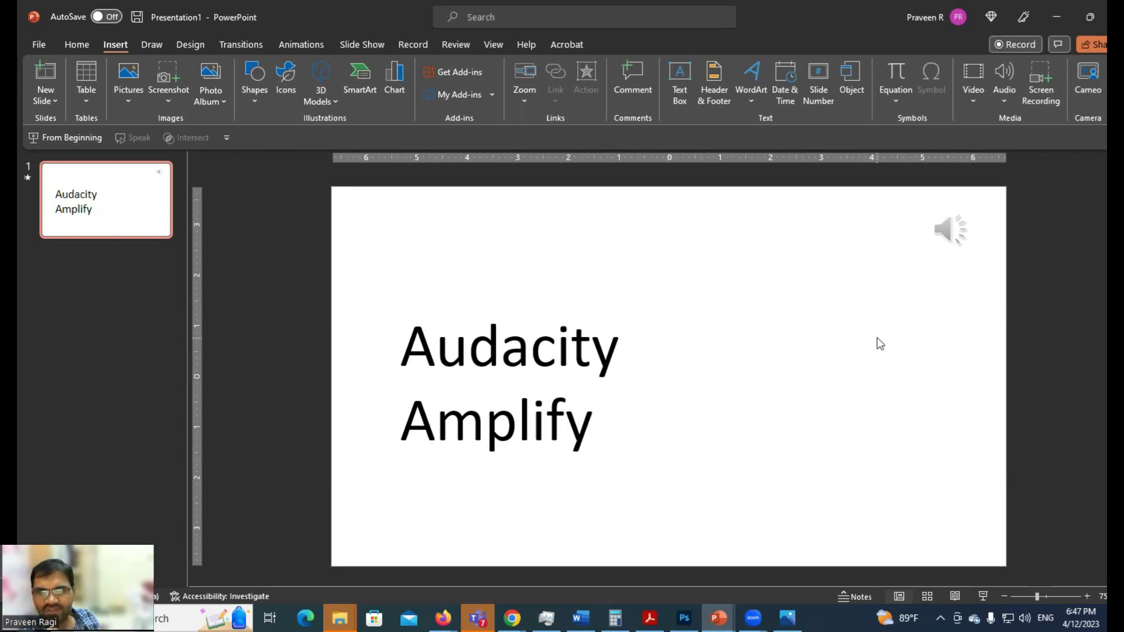
Select the speaker icon in the top-right corner so its play bar and 00:00.00 timer appear.
{"action": "left_click", "coordinate": [950, 230]}
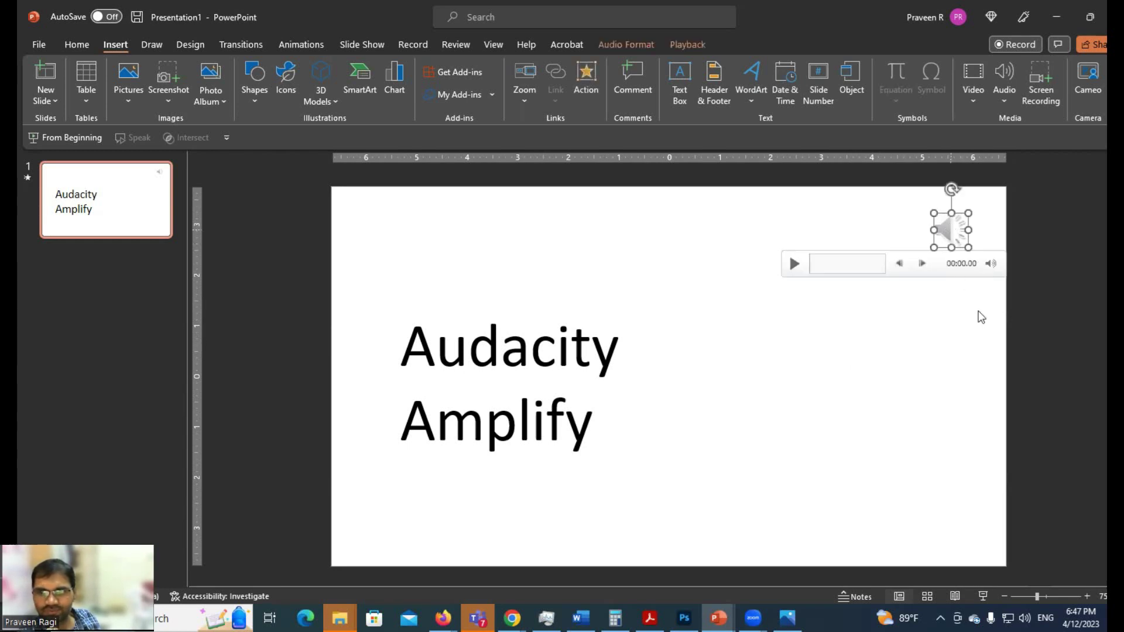